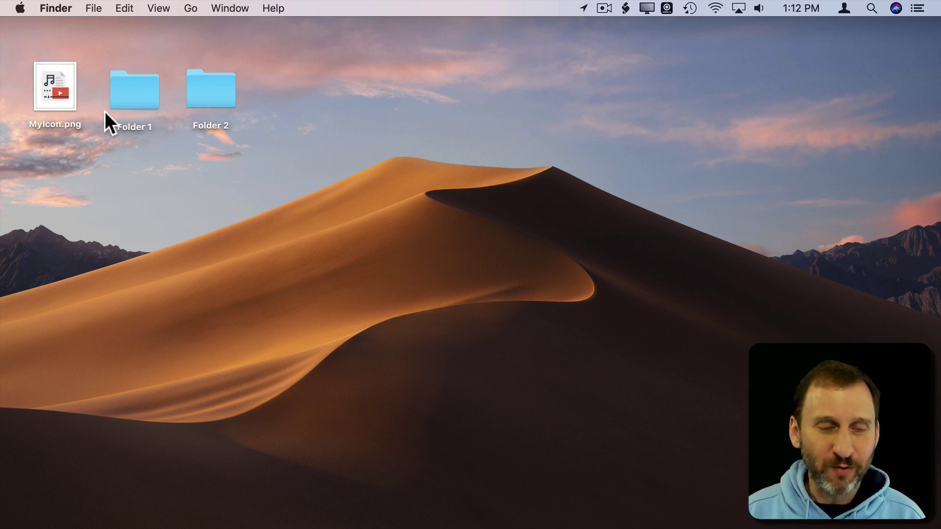
Select Folder 2, then MyIcon.png, and inspect MyIcon.png's Info window and icon.
click(131, 99)
click(197, 95)
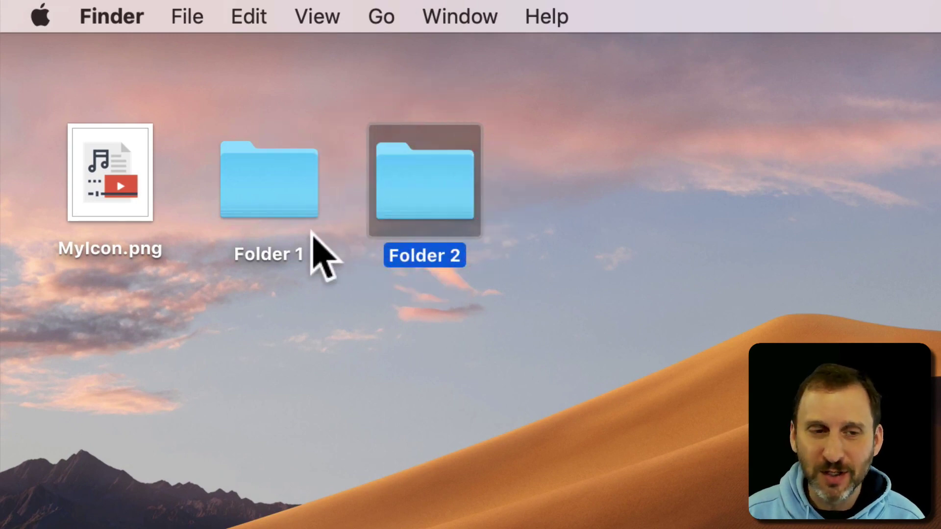
click(345, 187)
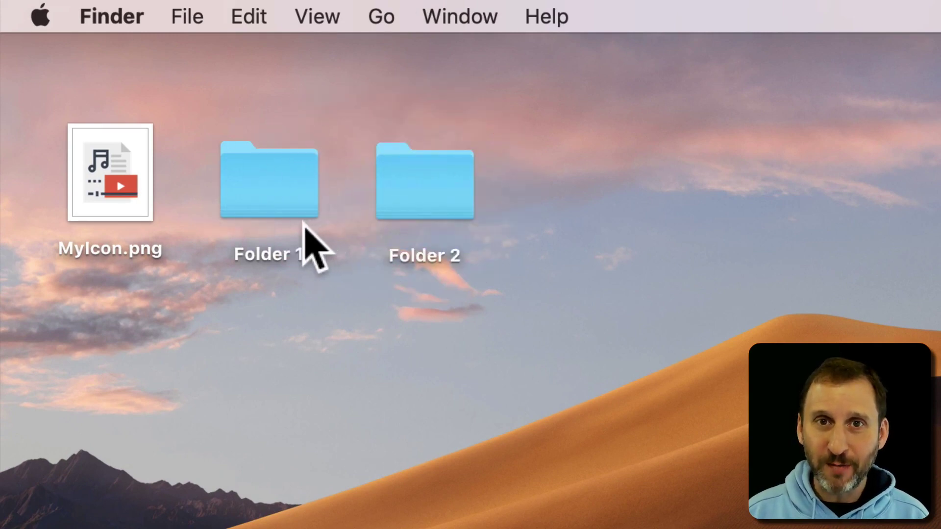
click(106, 187)
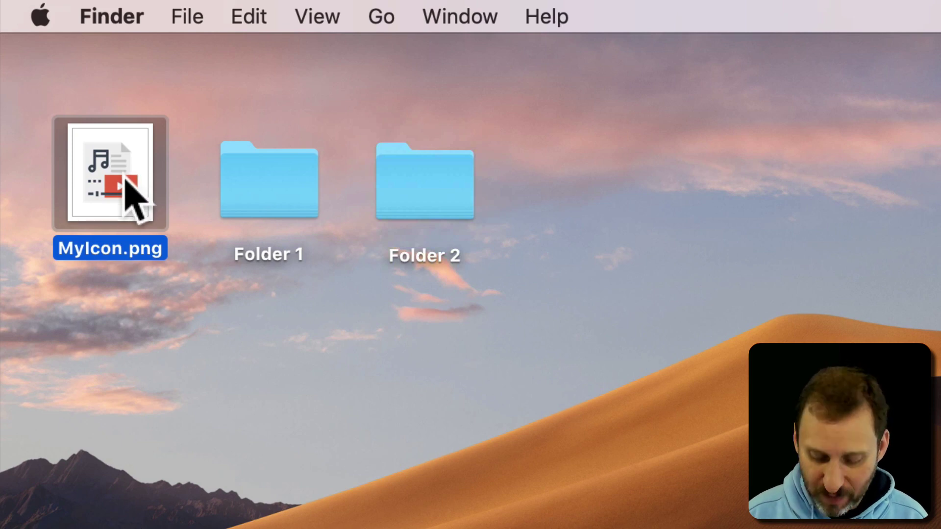
key(super+i)
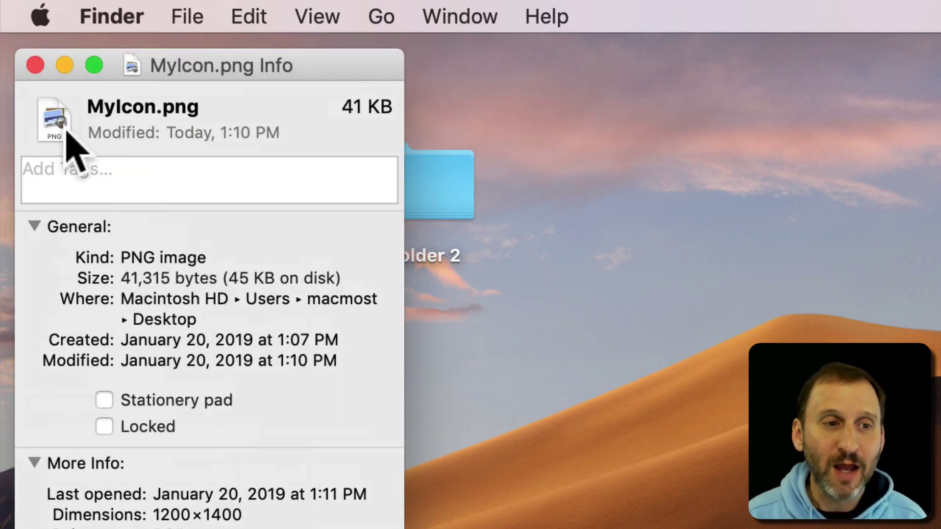
click(65, 131)
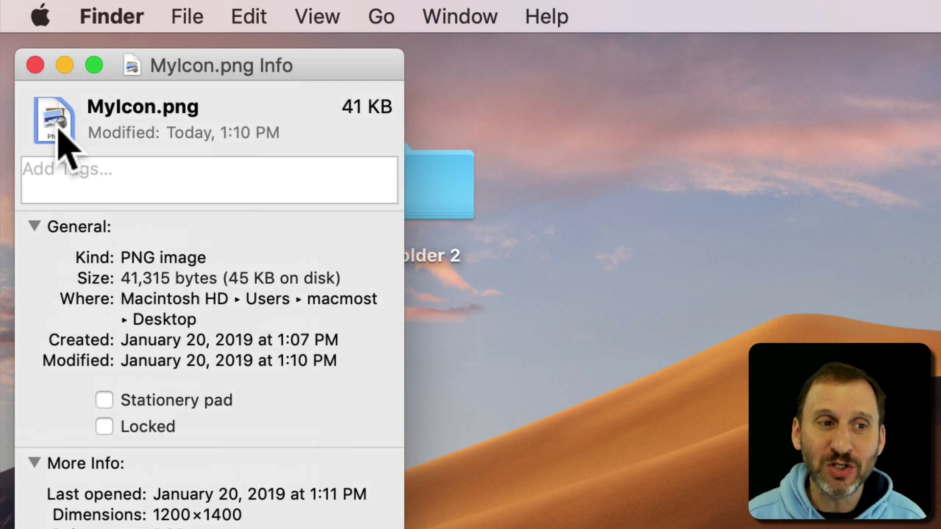
click(36, 66)
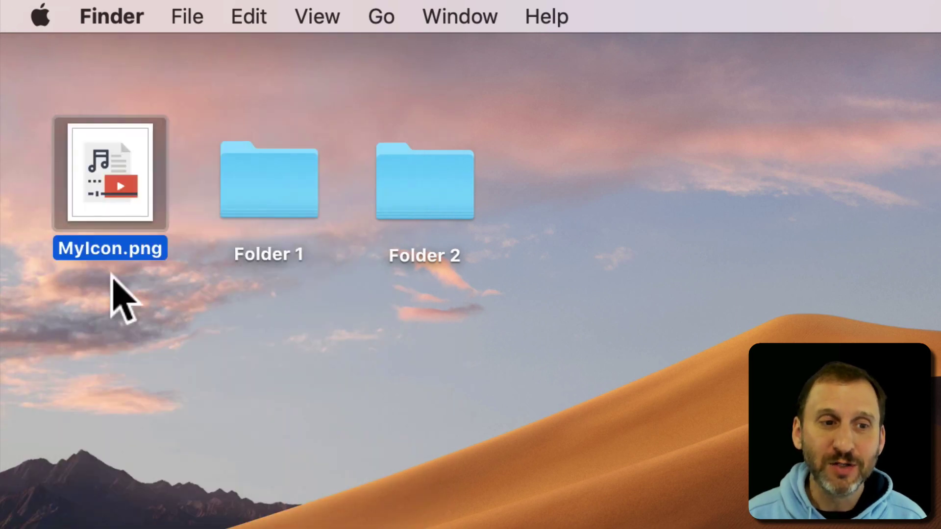
click(129, 388)
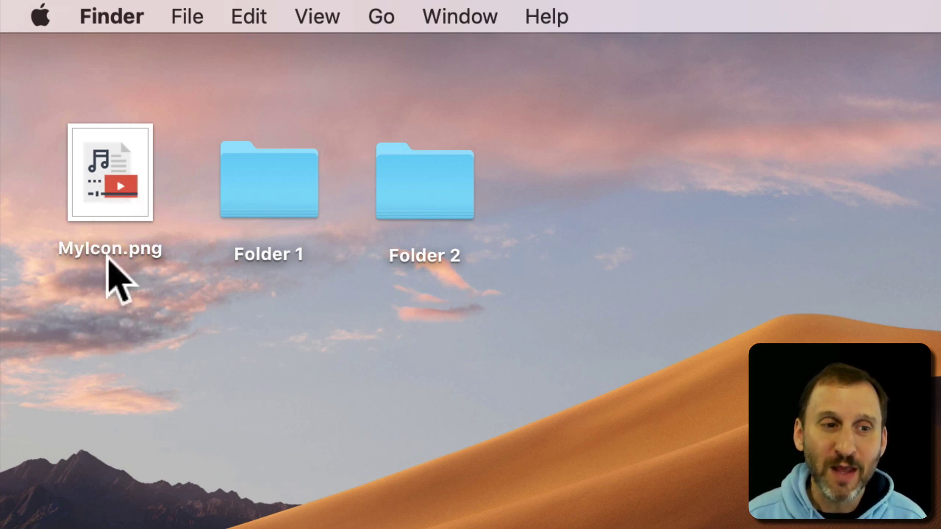
Open MyIcon.png in Preview, select the entire image, then close it and quit Preview.
click(266, 188)
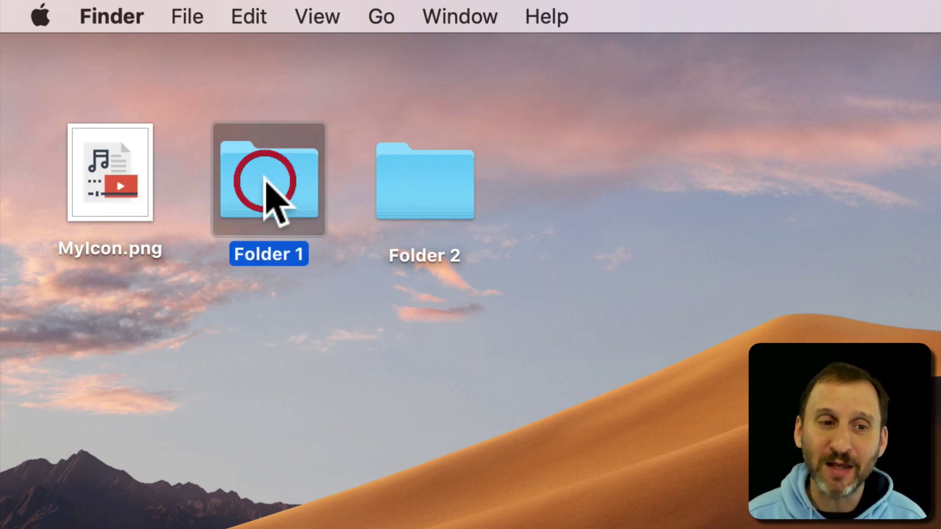
click(416, 192)
double_click(124, 197)
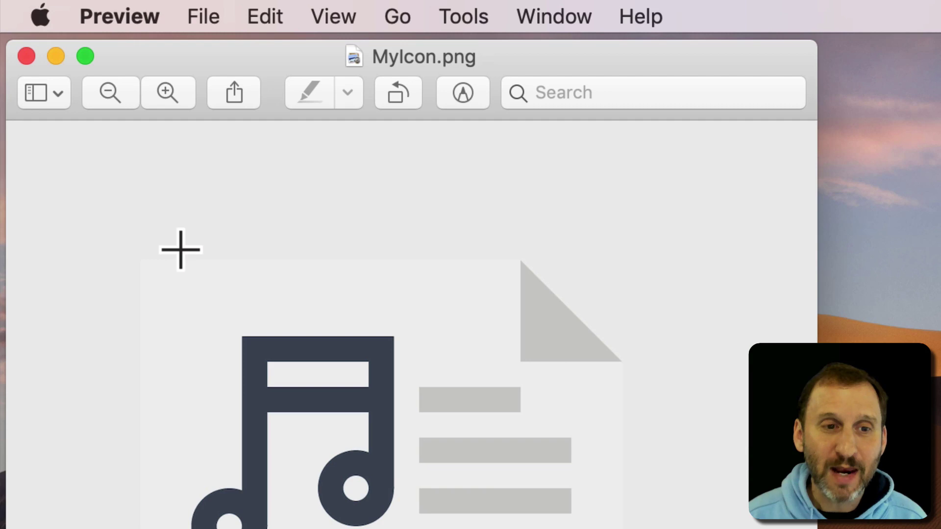
key(super+a)
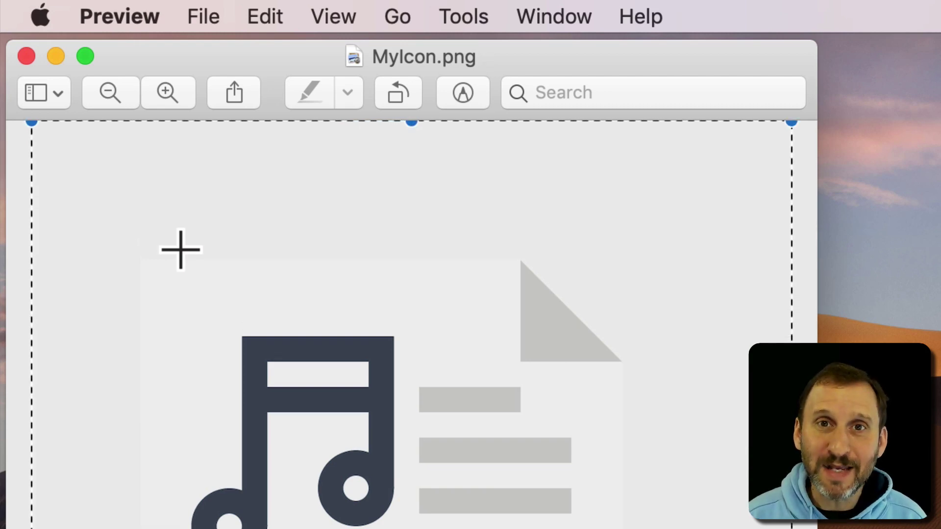
key(super+w)
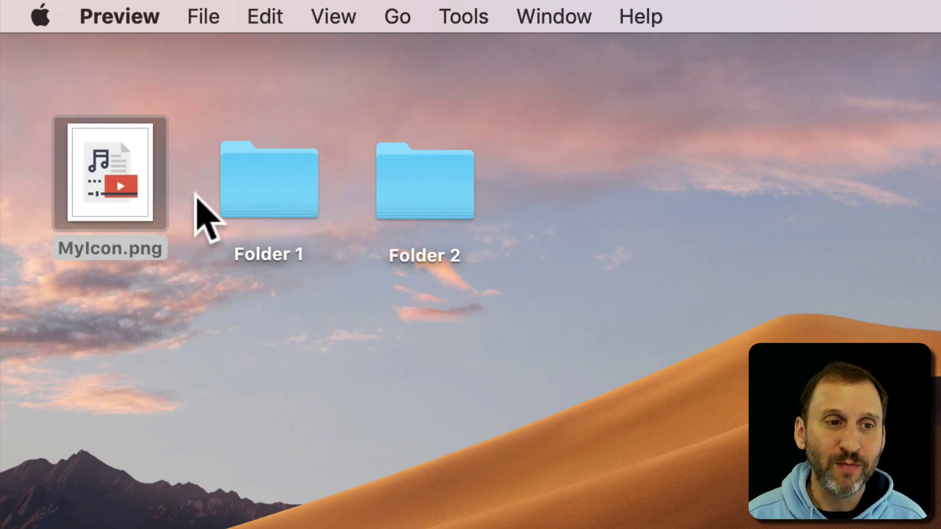
key(super+q)
Open Folder 1's Info window, move it lower, and paste the copied image onto its icon.
click(273, 211)
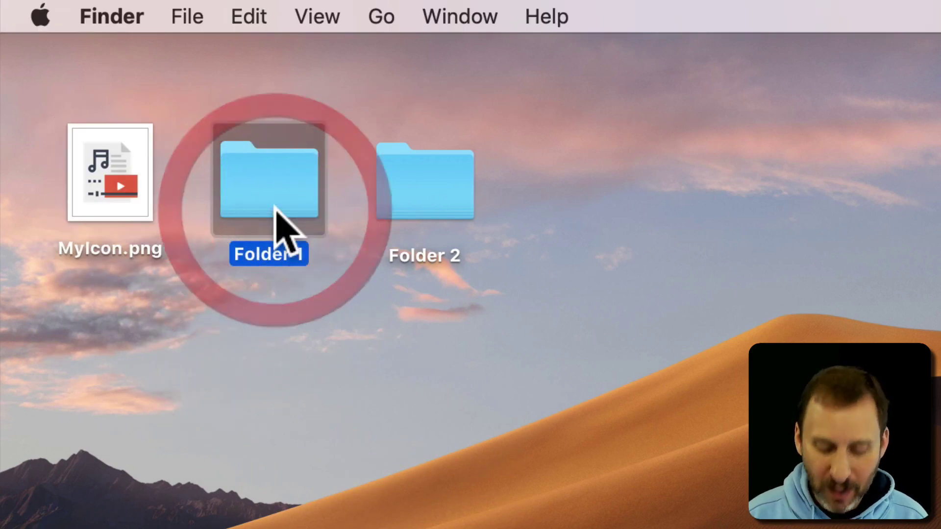
key(super+i)
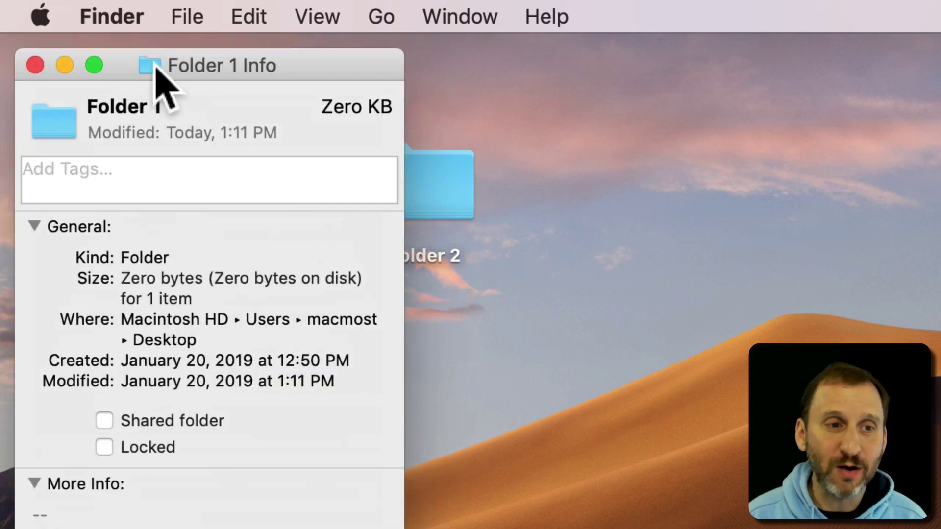
mouse_move(147, 68)
mouse_down()
mouse_move(202, 338)
mouse_move(232, 337)
mouse_up()
click(69, 383)
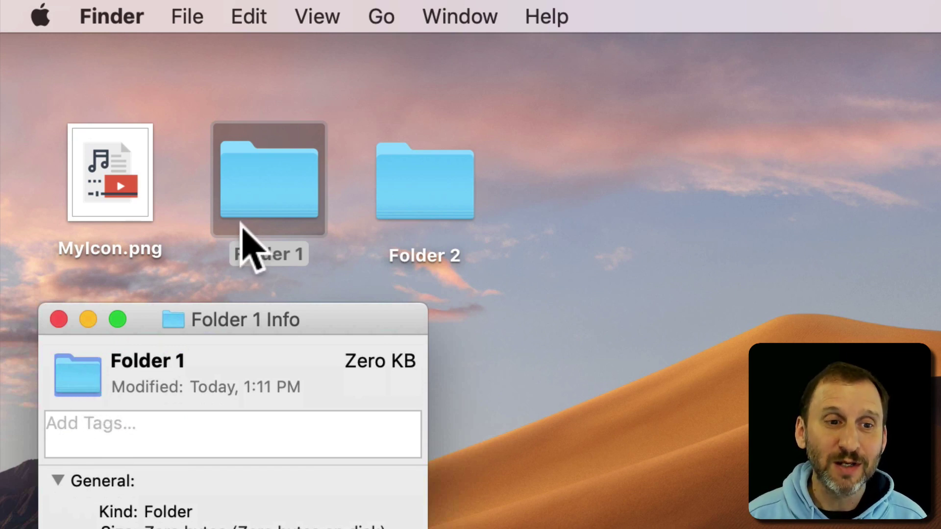
key(super+v)
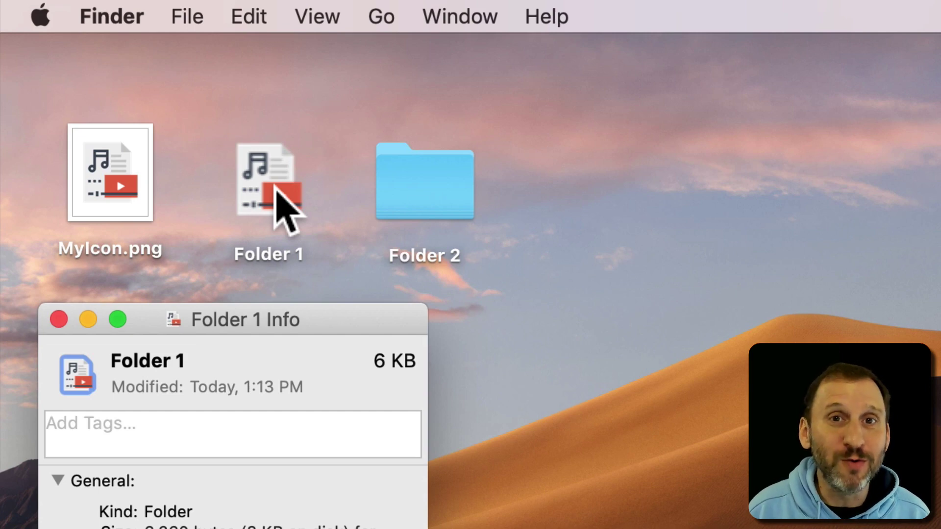
Reopen MyIcon.png in Preview, drag a square around the graphic, and move the window right.
double_click(106, 192)
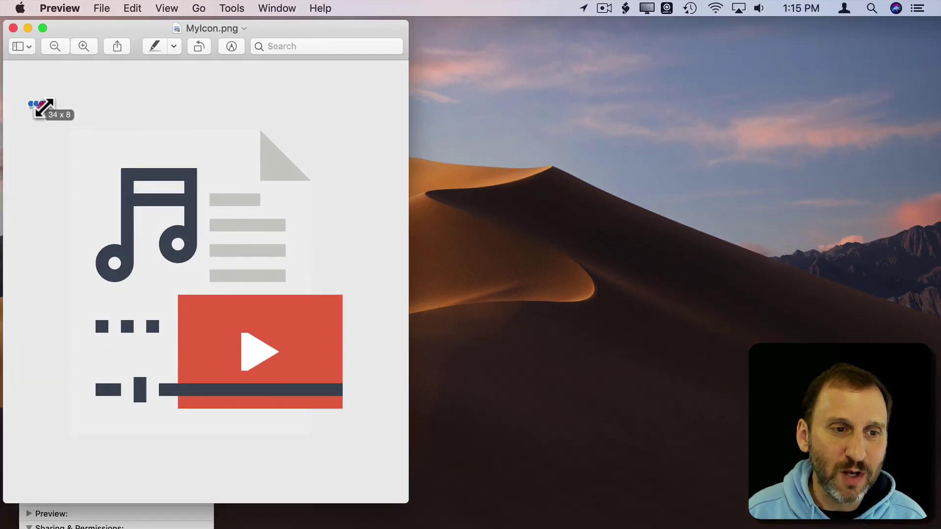
mouse_move(41, 109)
mouse_down()
mouse_move(272, 291)
mouse_move(433, 459)
mouse_up()
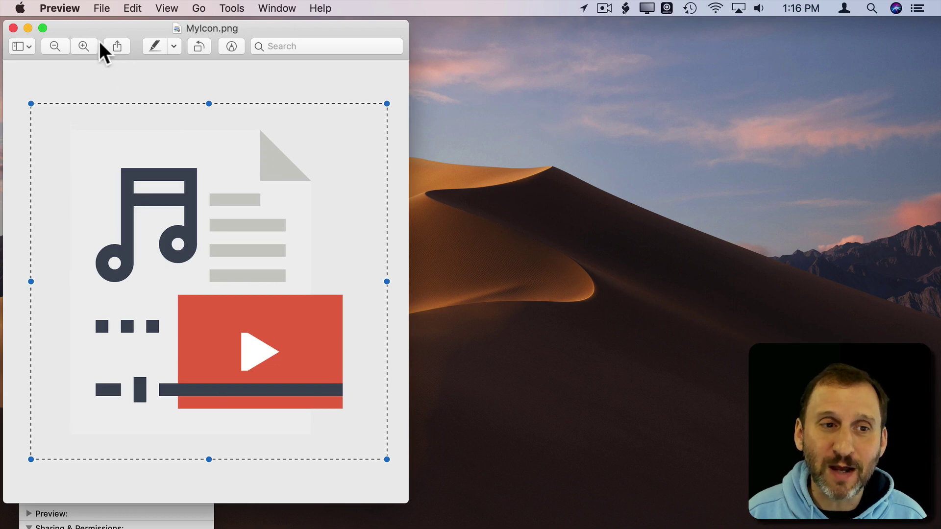
drag(104, 31, 587, 57)
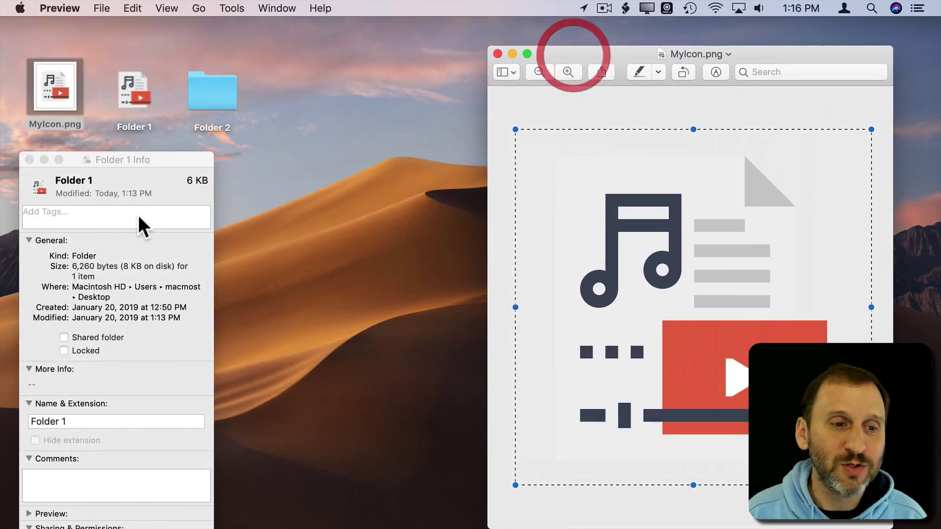
Open Folder 2's Info window below Folder 1's and paste the square graphic as its icon.
click(36, 190)
click(211, 91)
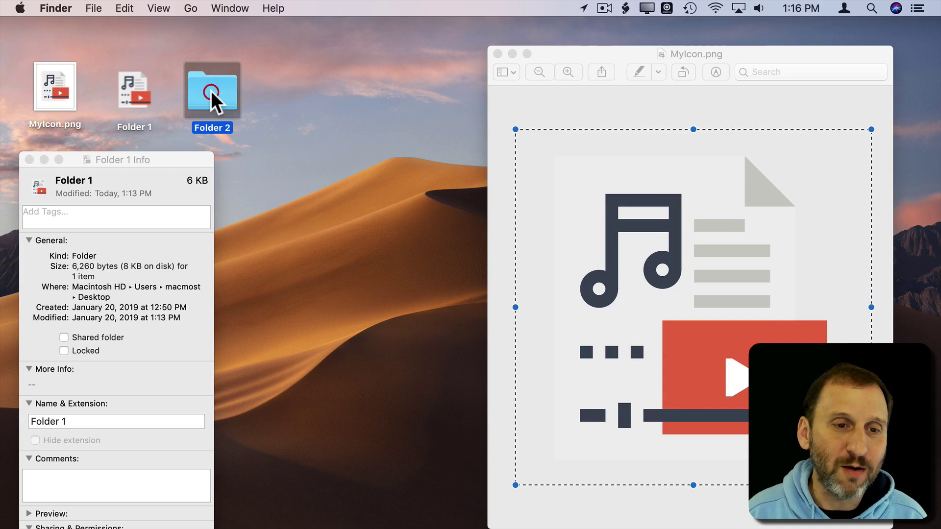
key(super+i)
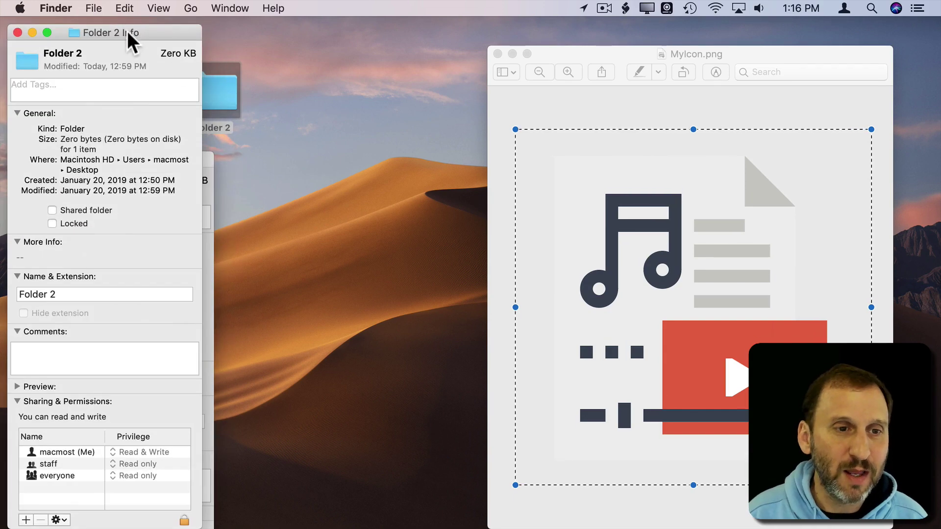
mouse_move(127, 31)
mouse_down()
mouse_move(180, 170)
mouse_move(146, 173)
mouse_up()
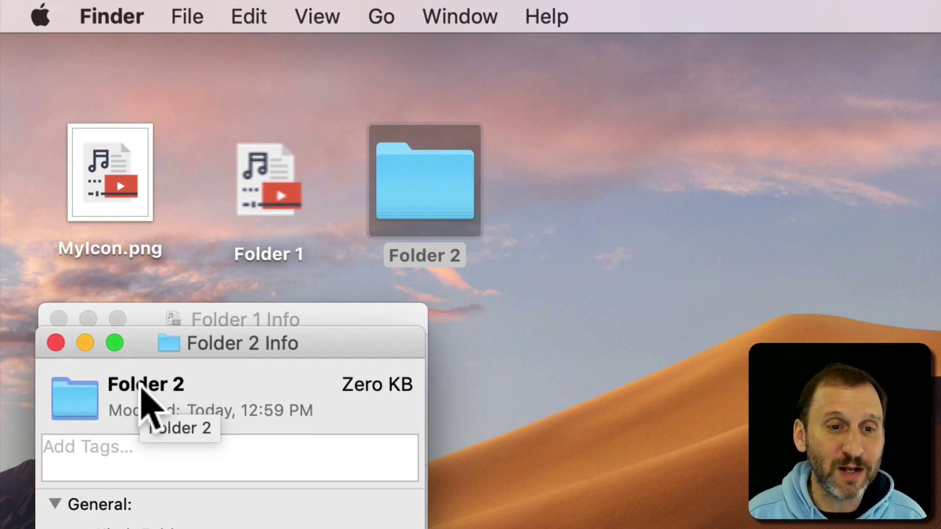
key(super+v)
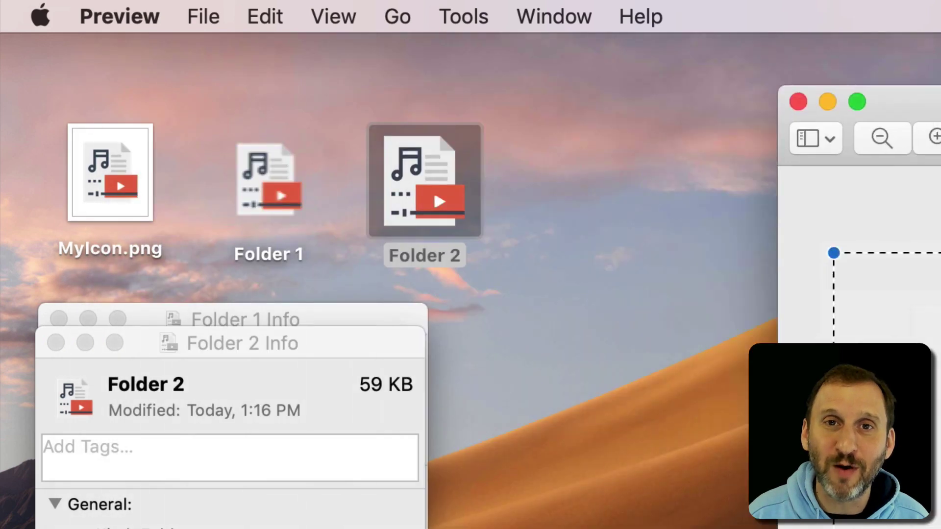
drag(274, 53, 934, 55)
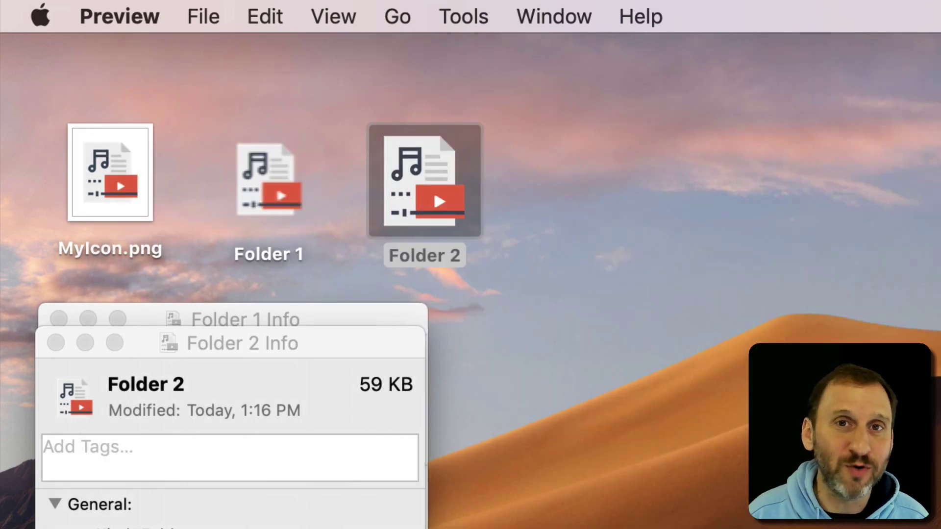
click(78, 394)
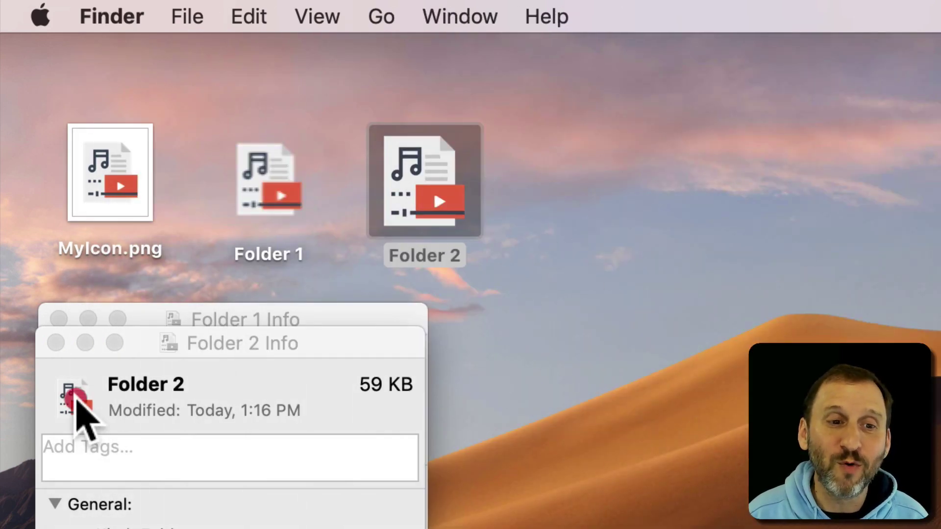
click(435, 200)
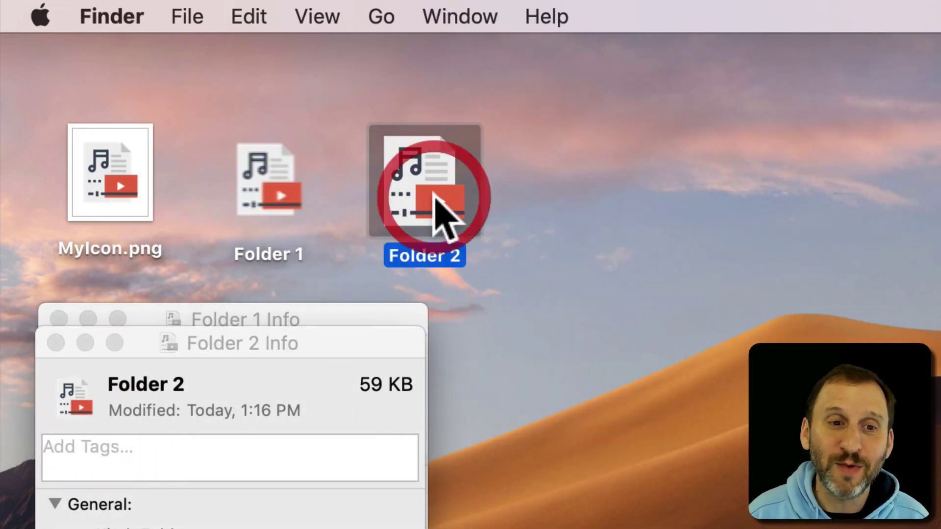